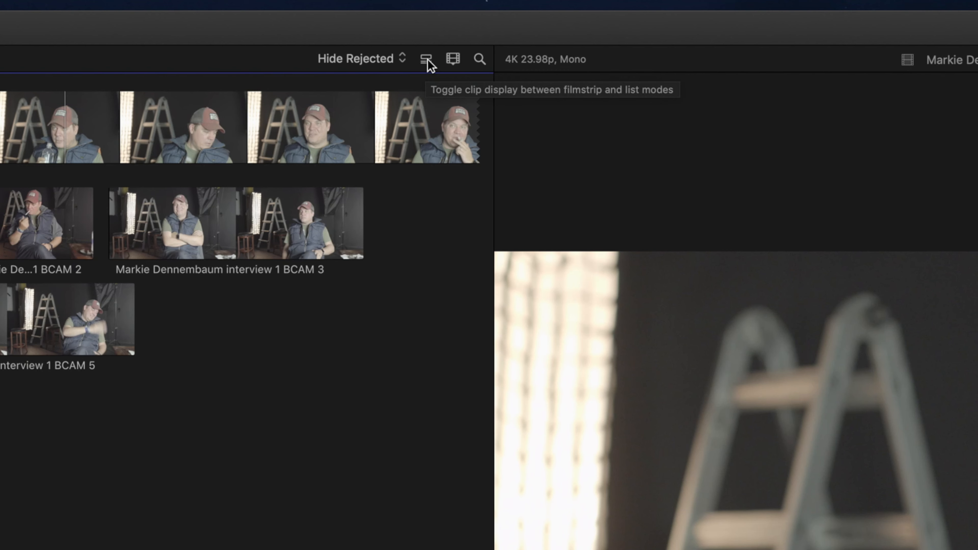
Step: Show the browser clips as a list and widen the browser and its Name column to reveal the full clip names
left_click(426, 59)
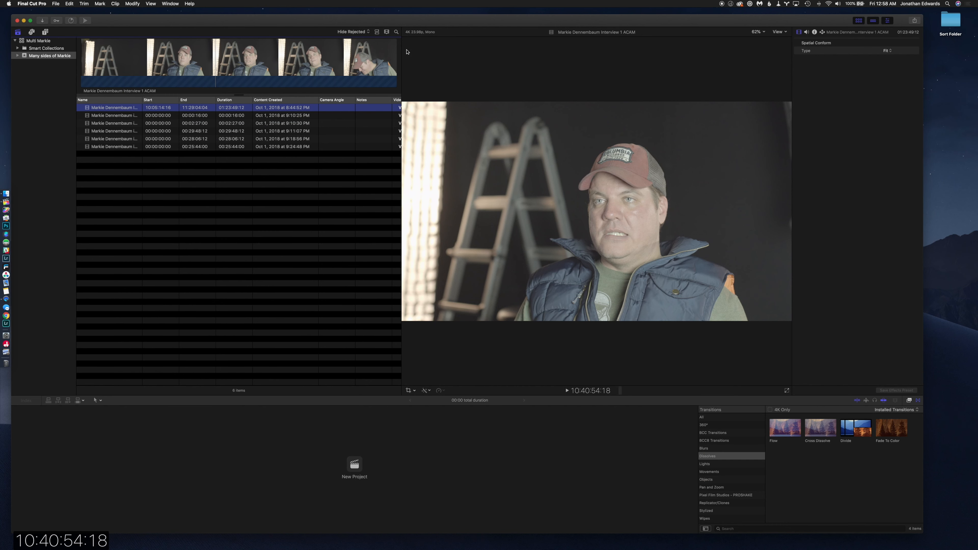
left_click_drag(402, 55, 429, 52)
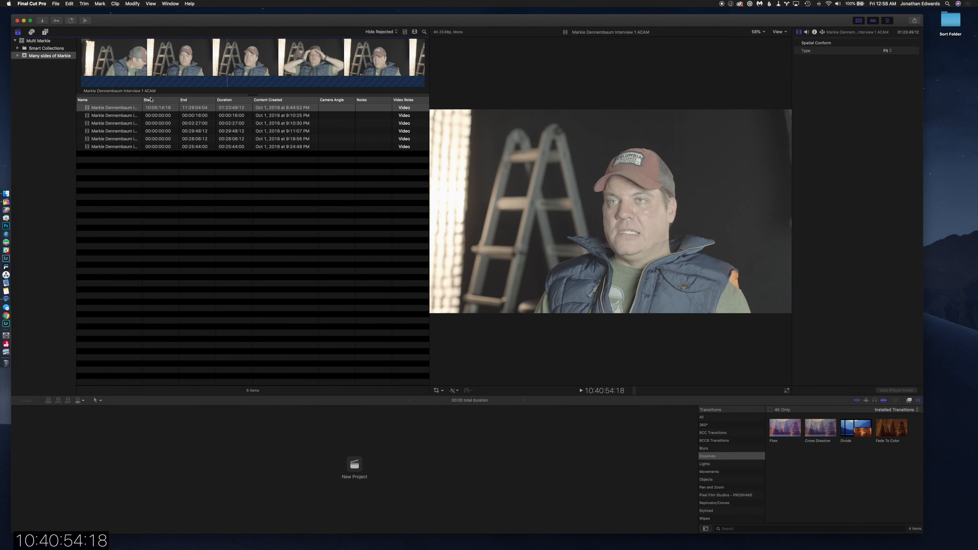
left_click_drag(142, 100, 184, 101)
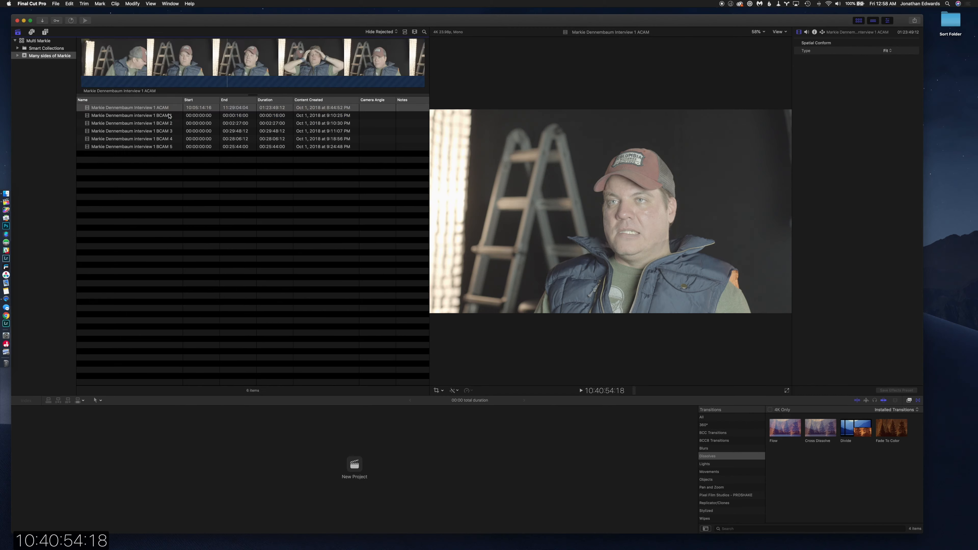
left_click(333, 212)
left_click(328, 275)
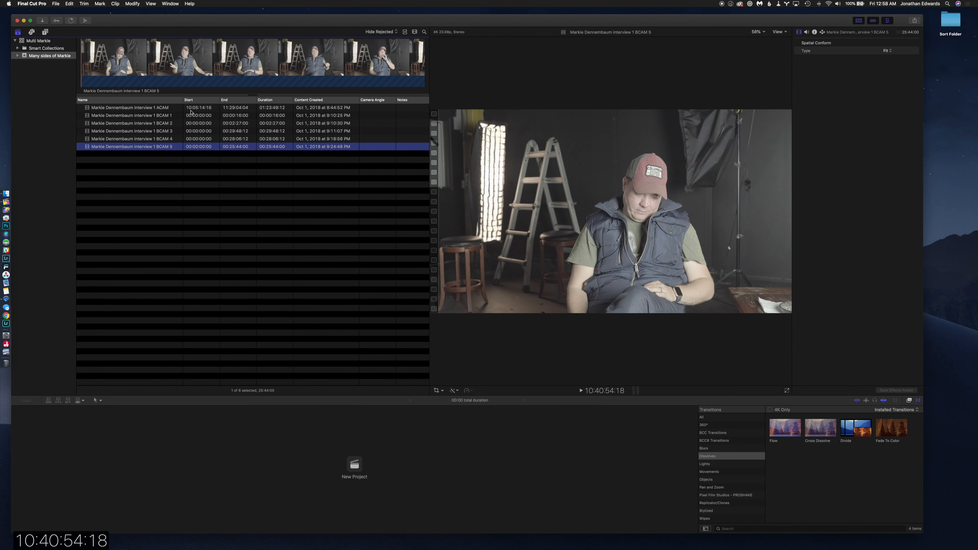
Step: Set the Camera Angle of the ACAM interview clip to 1
left_click(156, 109)
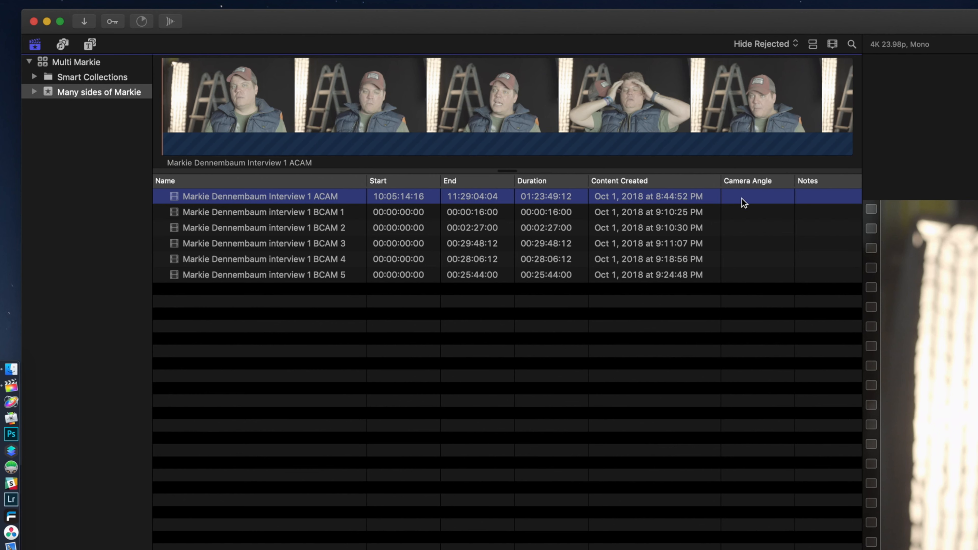
left_click(750, 201)
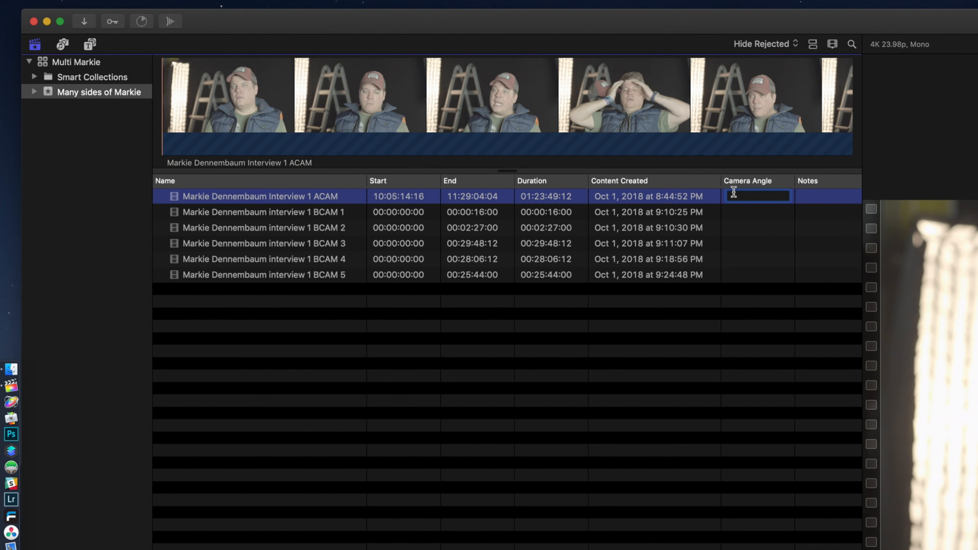
type("1")
key("Return")
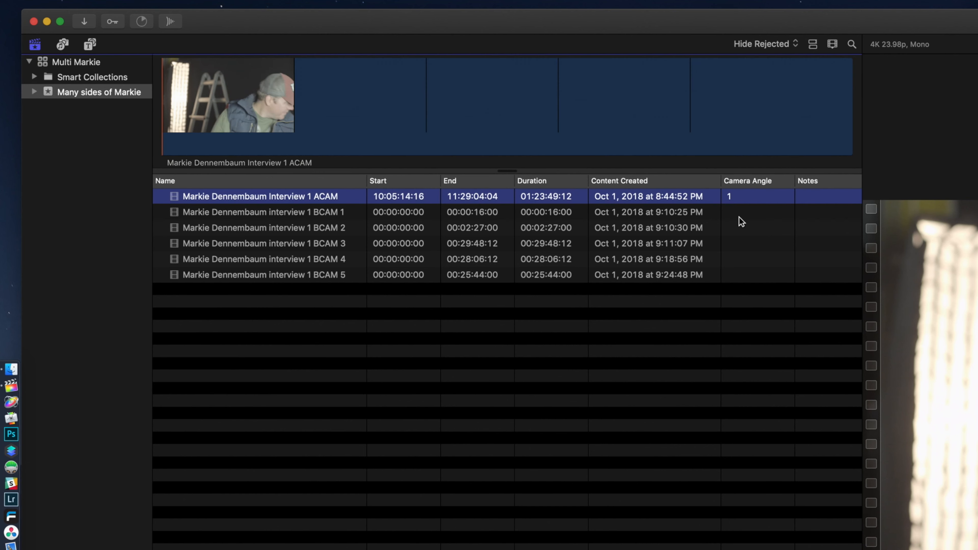
Step: Select the five BCAM clips together and display their metadata in the Extended view
left_click(738, 215)
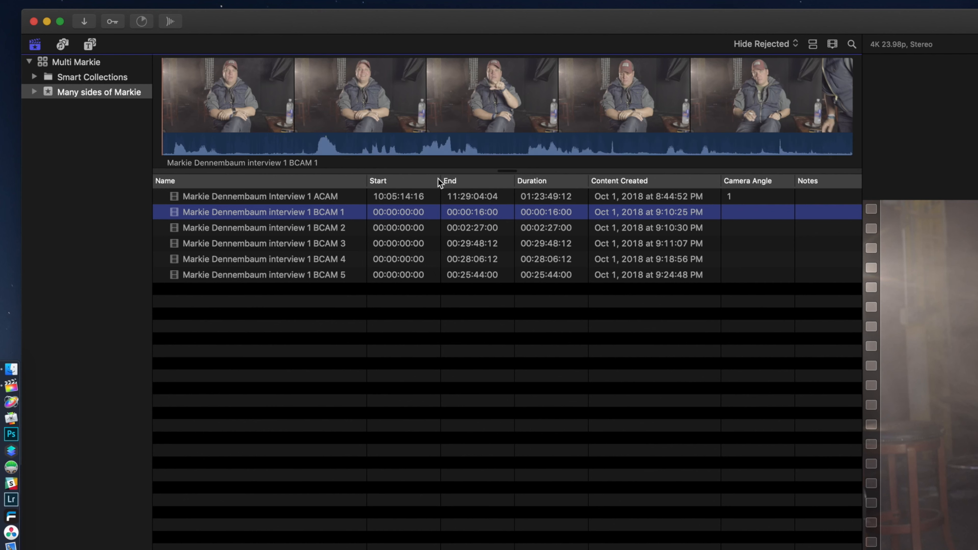
left_click(345, 201)
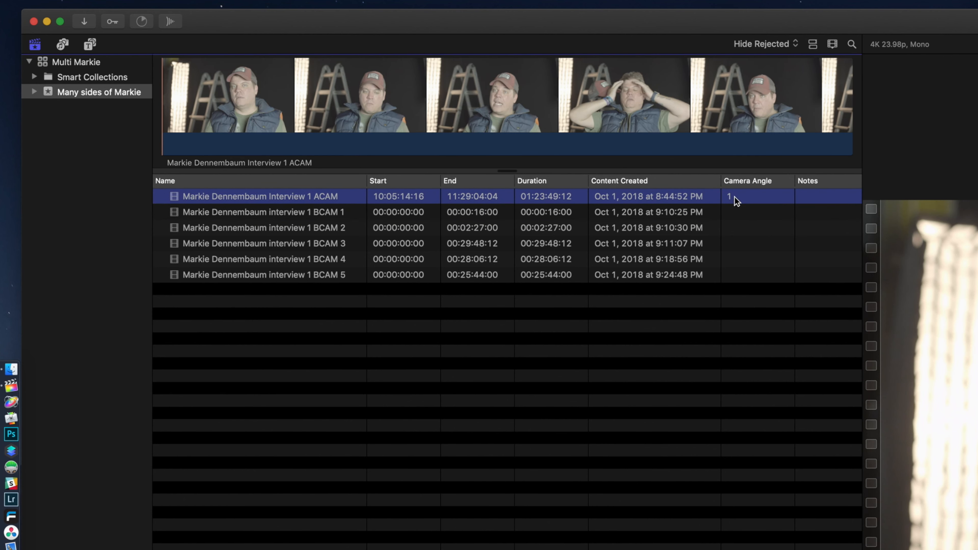
left_click(357, 212)
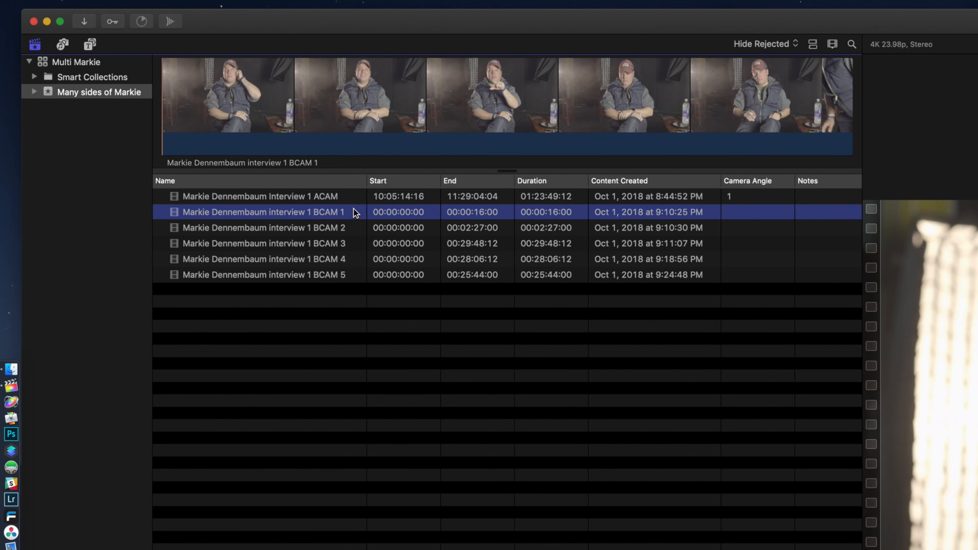
left_click(341, 279, "shift")
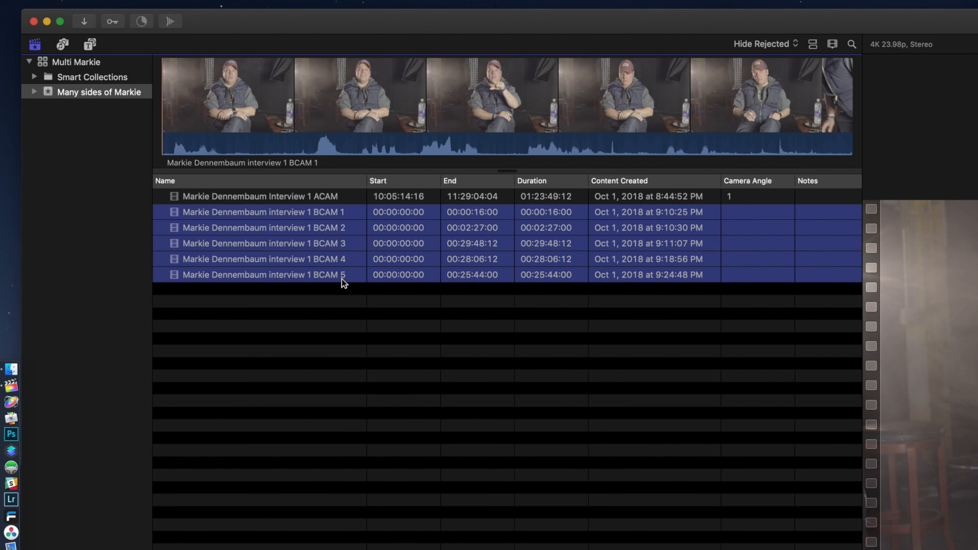
left_click(731, 214)
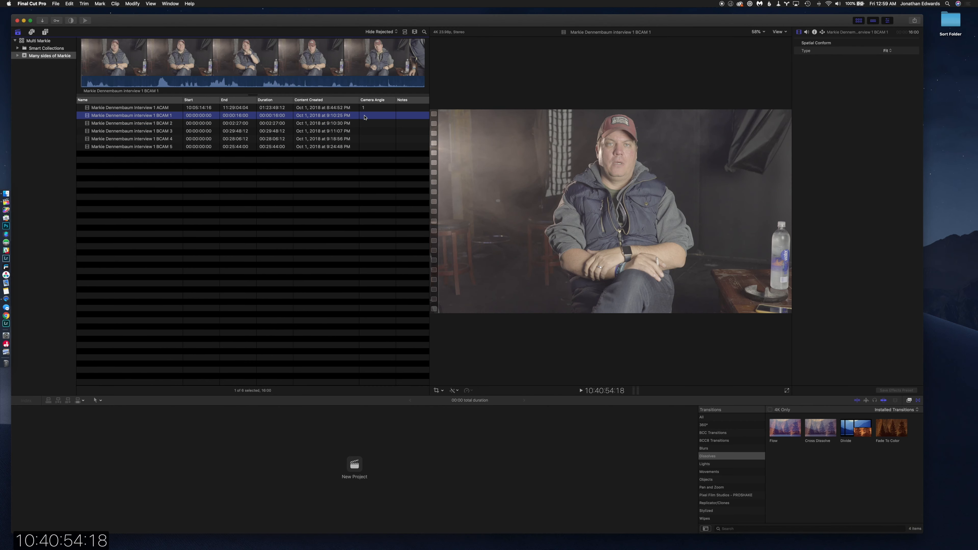
left_click(367, 148, "shift")
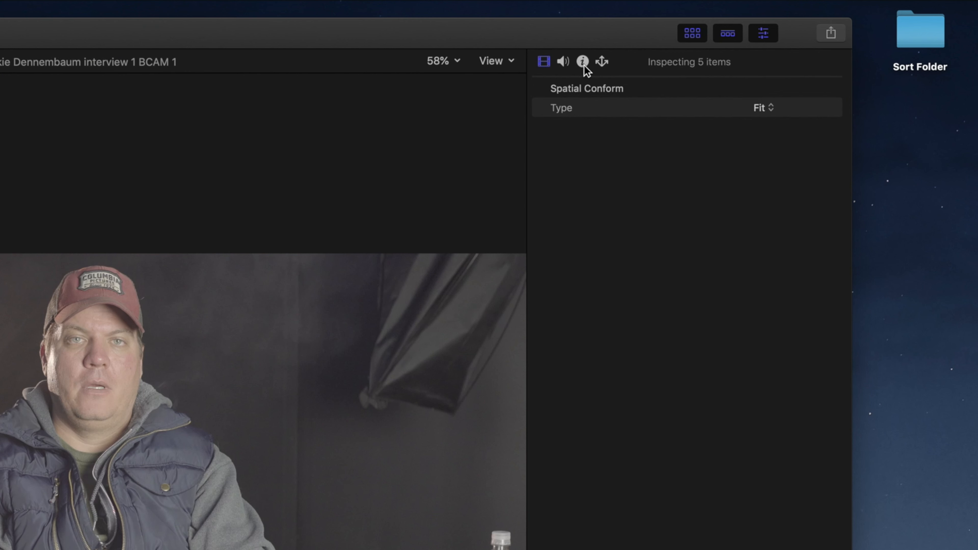
left_click(583, 62)
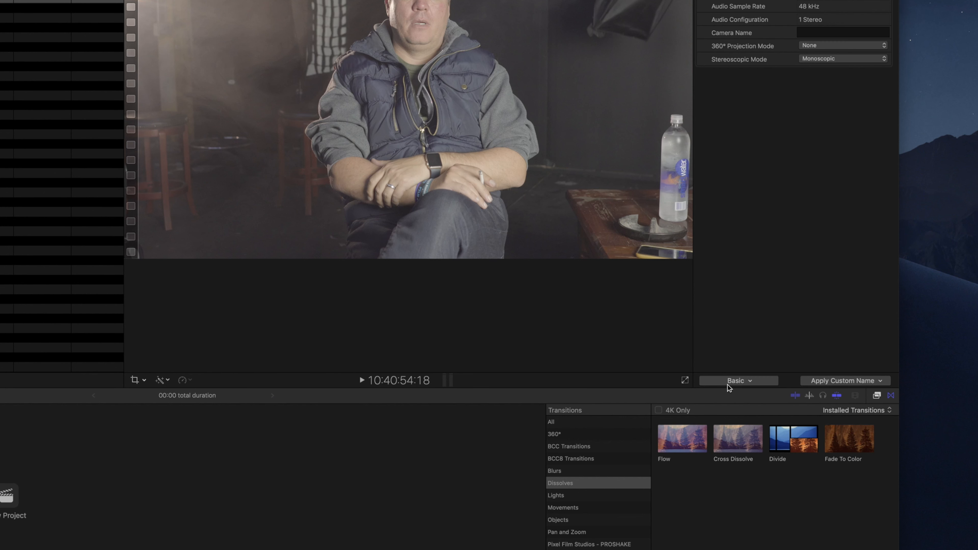
left_click(751, 381)
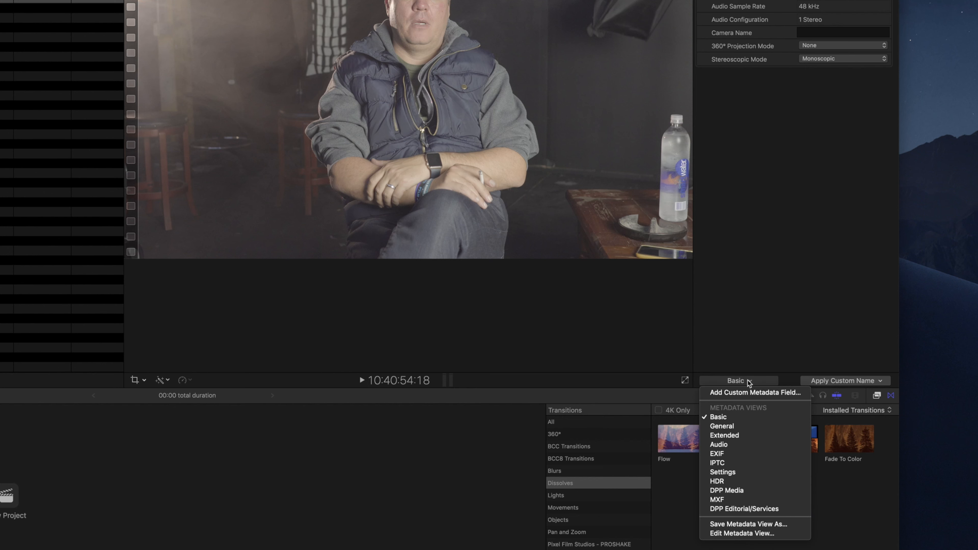
left_click(737, 435)
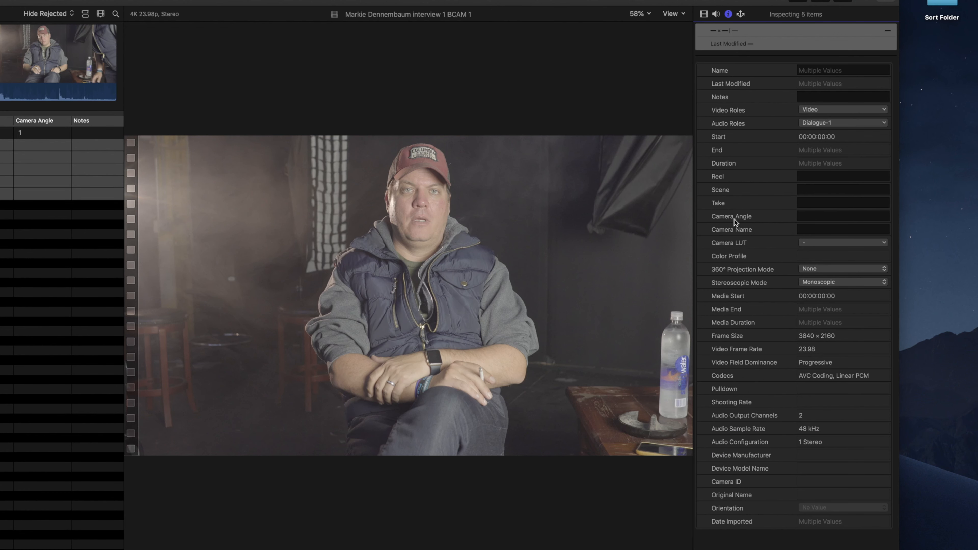
Step: Set the five BCAM clips' Camera Angle to 2 and their Camera Name to a7rii
left_click(806, 215)
type("2")
left_click(810, 203)
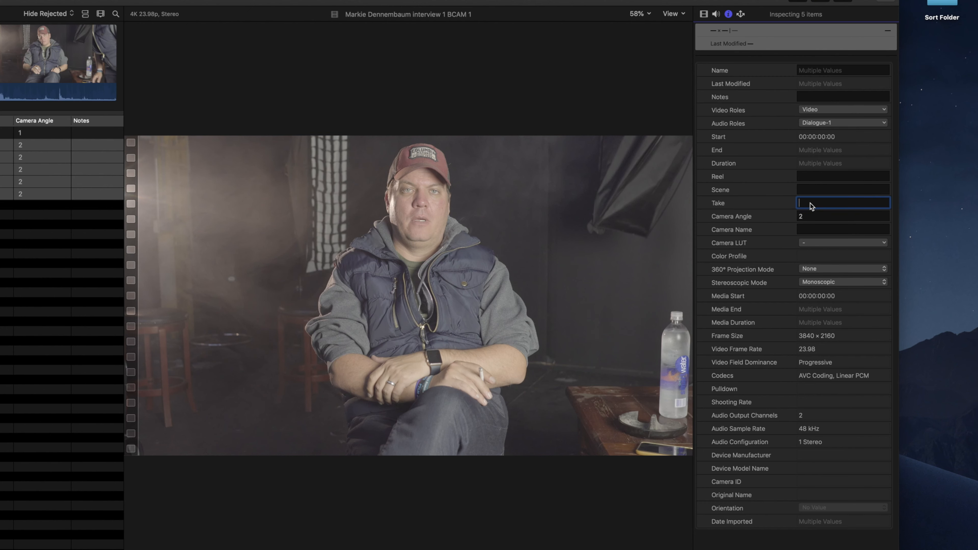
left_click(808, 229)
type("a7rii")
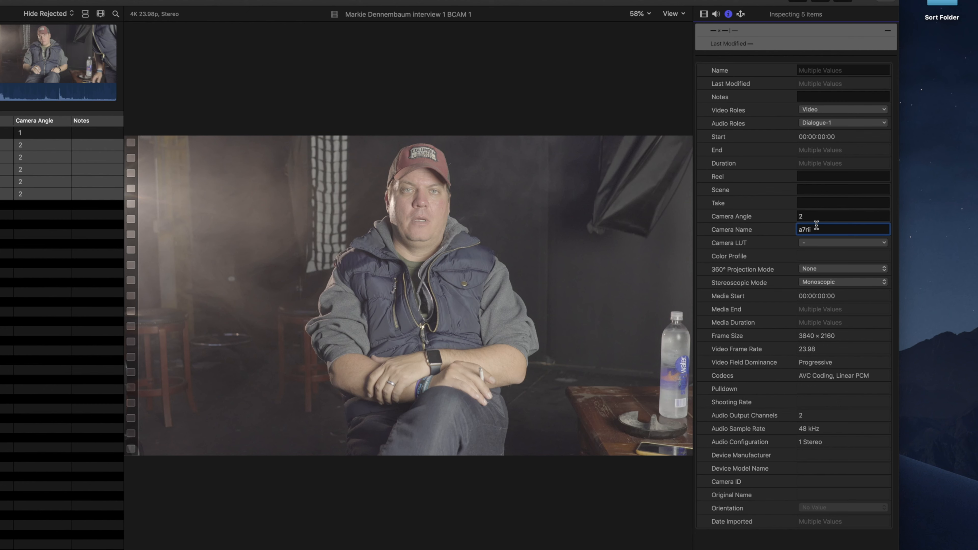
left_click(814, 202)
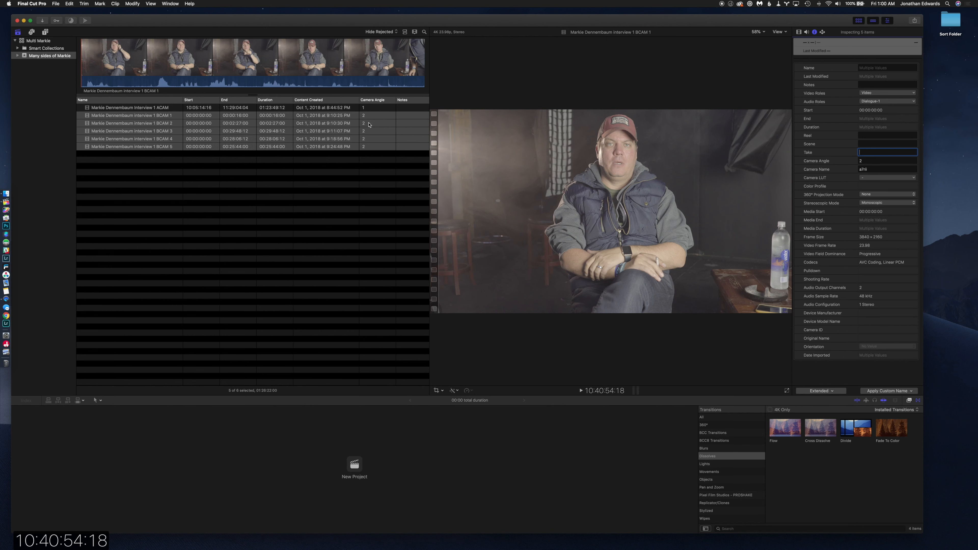
Step: Return the browser to filmstrip view and start a new multicam clip from all six interview clips
left_click(284, 166)
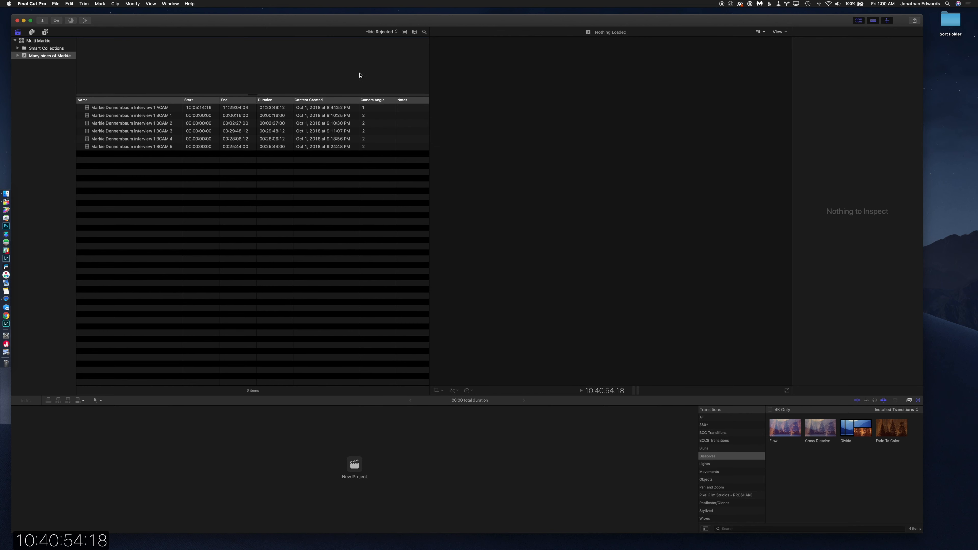
left_click(405, 31)
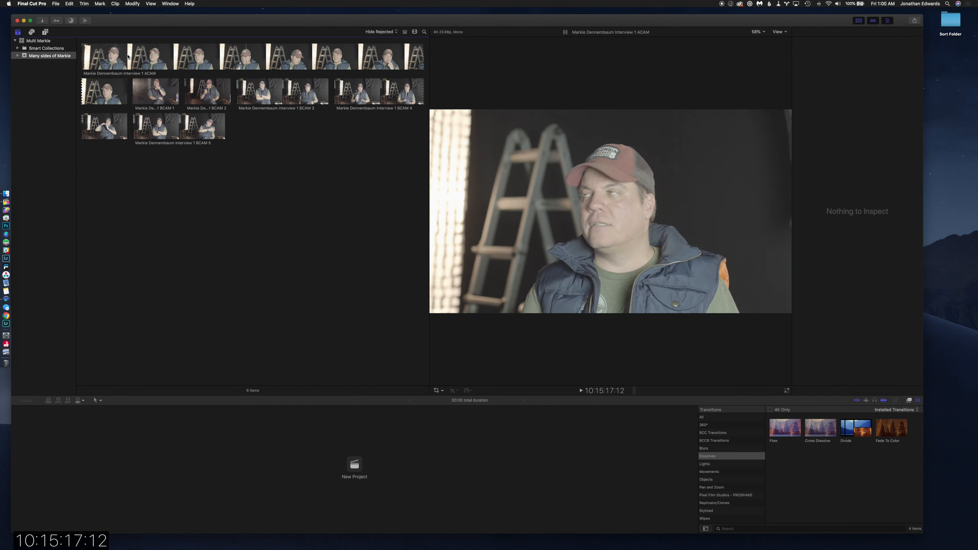
left_click(139, 54)
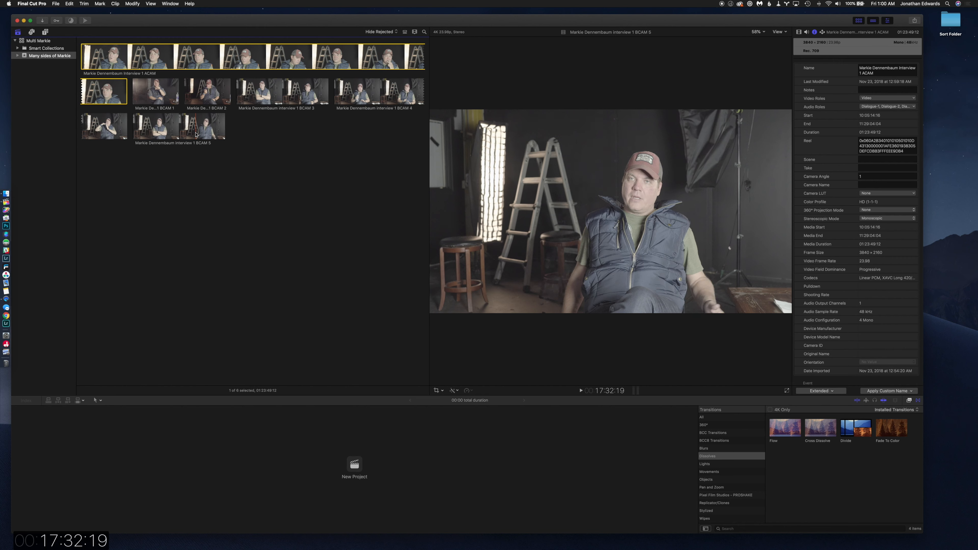
left_click(196, 133, "shift")
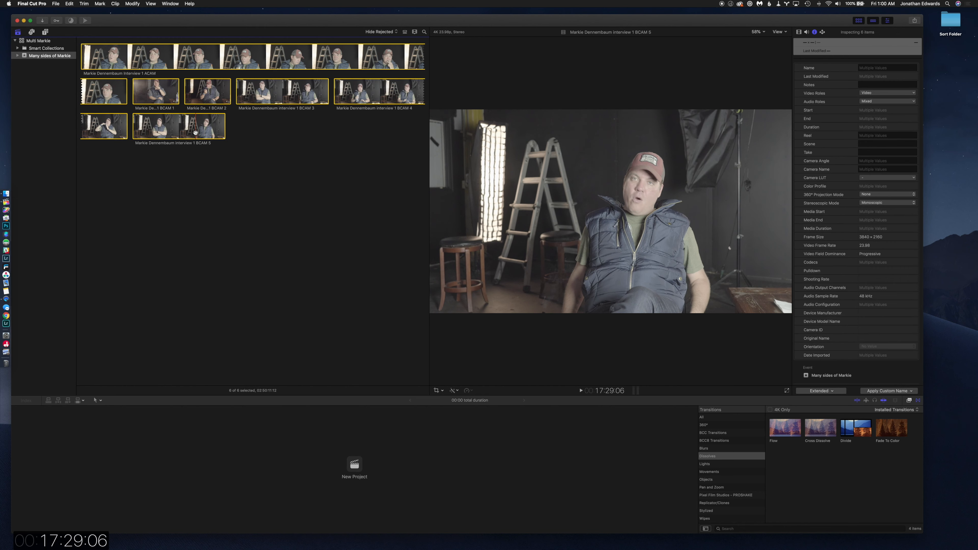
right_click(196, 133)
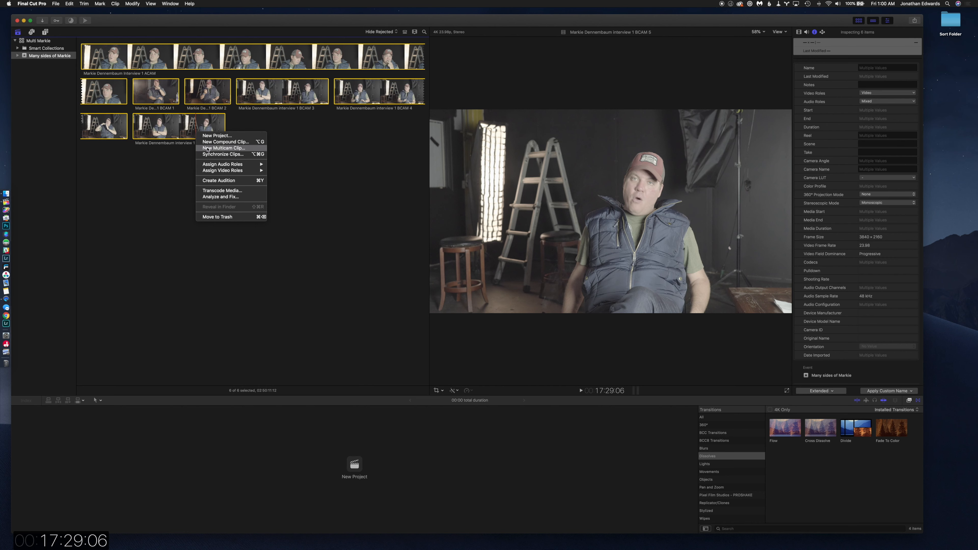
left_click(241, 148)
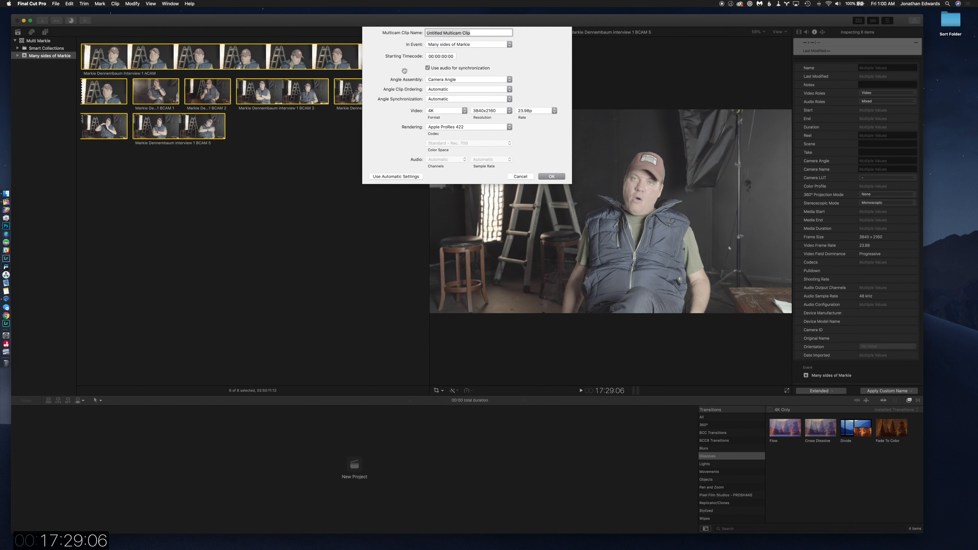
Step: Name the multicam clip Multi Markie and keep it in the event Many sides of Markie
type("Marki")
key("BackSpace")
key("BackSpace")
key("BackSpace")
type("arki")
key("BackSpace")
type("M")
left_click(504, 46)
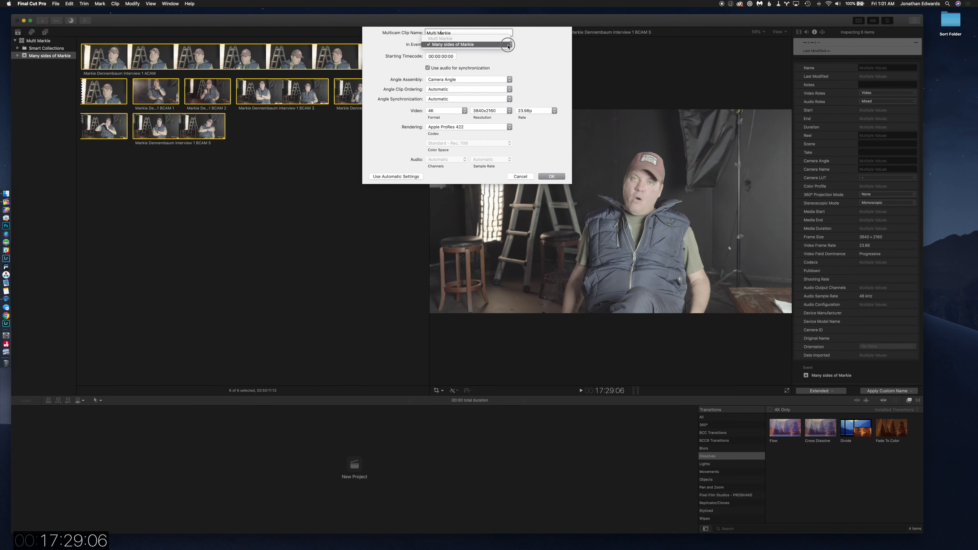
left_click(464, 44)
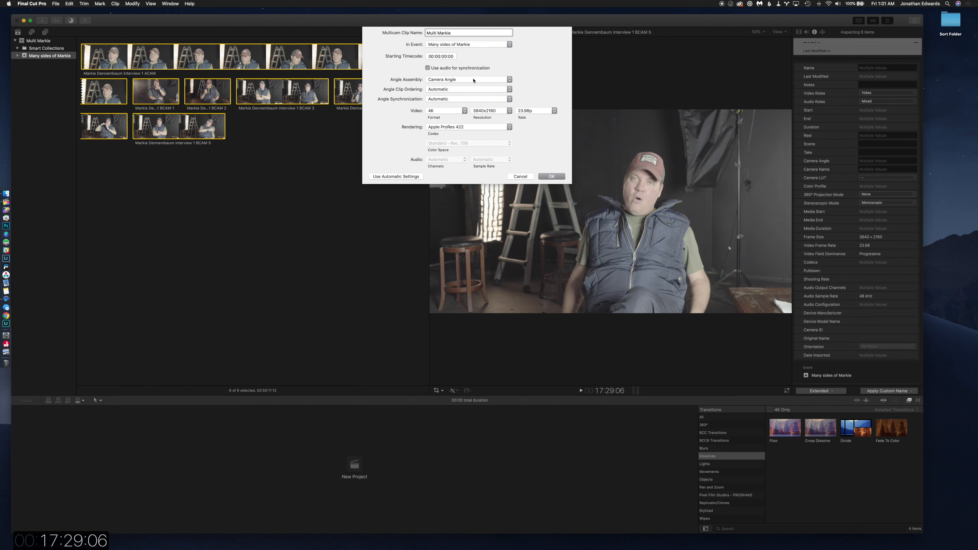
Step: Create the multicam clip with Camera Angle as its angle assembly, and open it to view its angles in the timeline
left_click(448, 82)
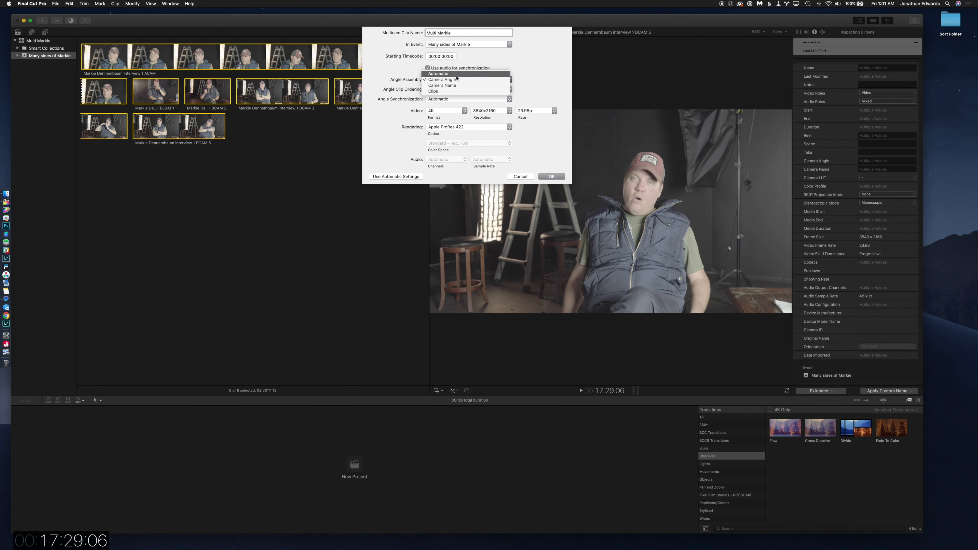
left_click(457, 81)
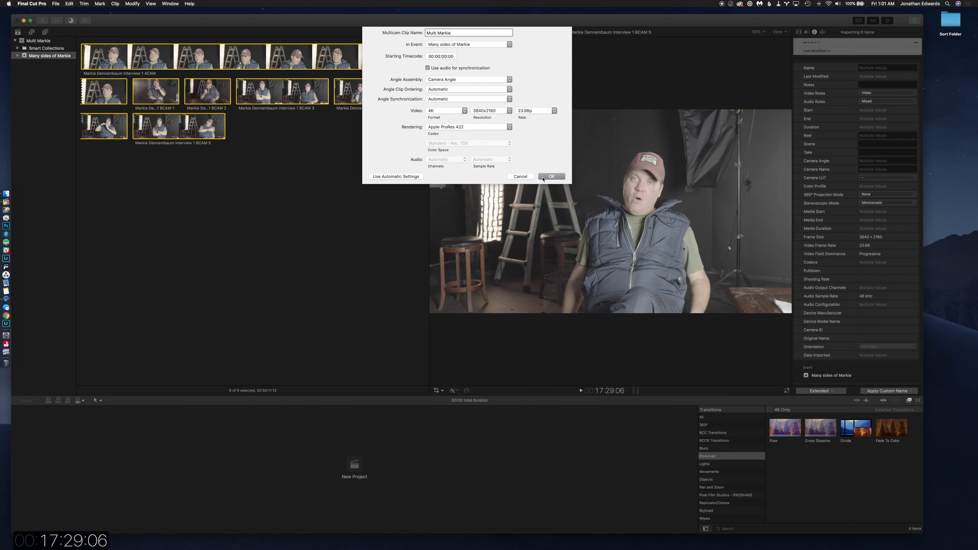
left_click(543, 177)
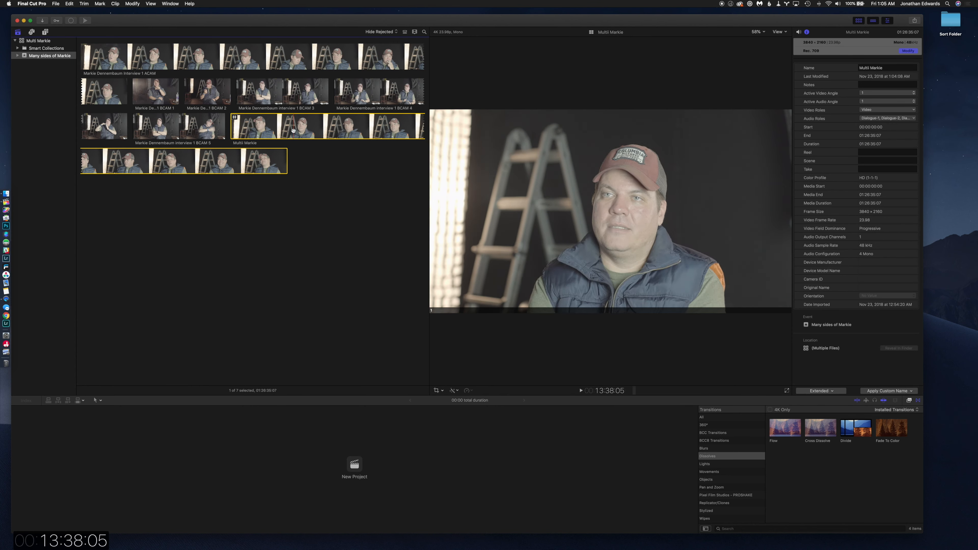
double_click(293, 131)
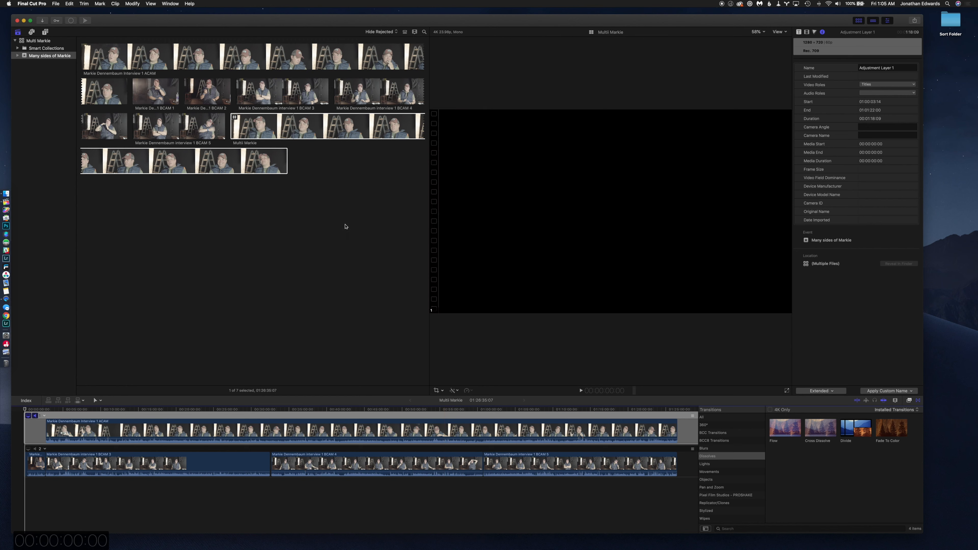
Step: Create a project named Multi Markie in the Many sides of Markie event and append the multicam clip to its timeline
right_click(43, 57)
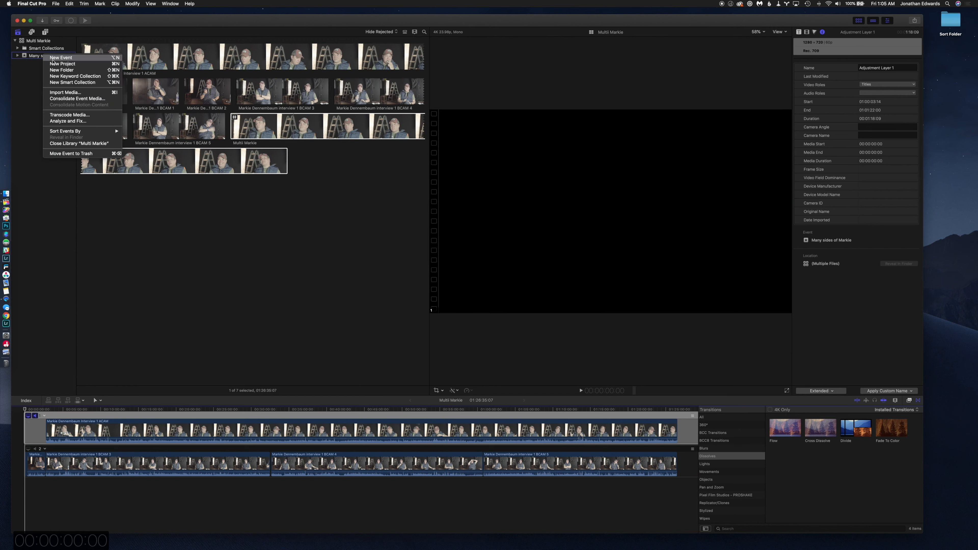
left_click(53, 65)
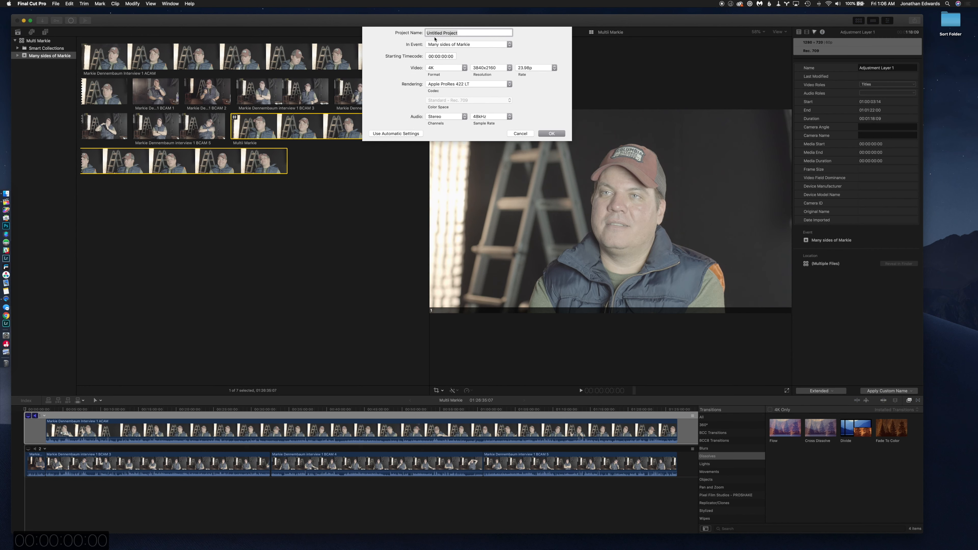
type("Multi Markie")
left_click(551, 135)
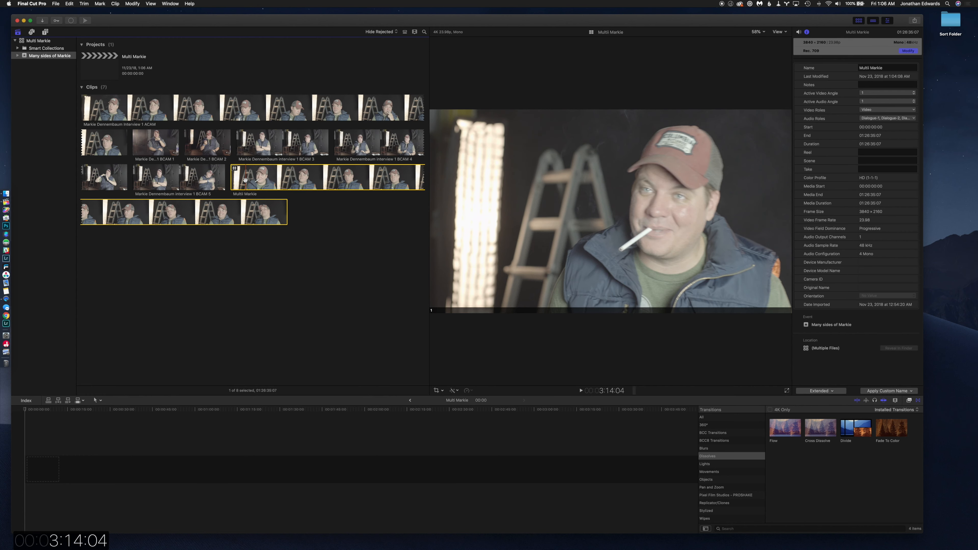
key("e")
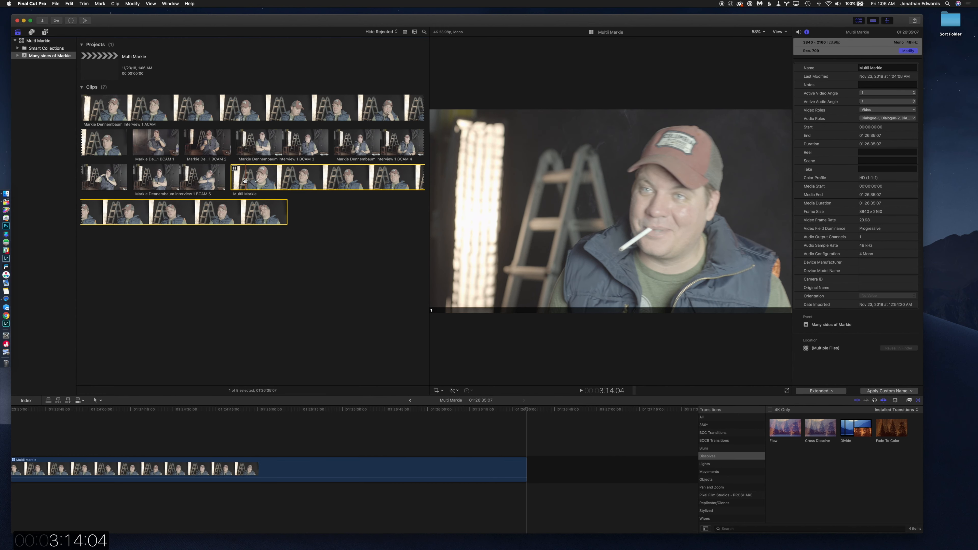
Step: Return to the start of the Multi Markie project and hide the browser, inspector and transitions browser to enlarge the viewer
left_click(197, 435)
key("Home")
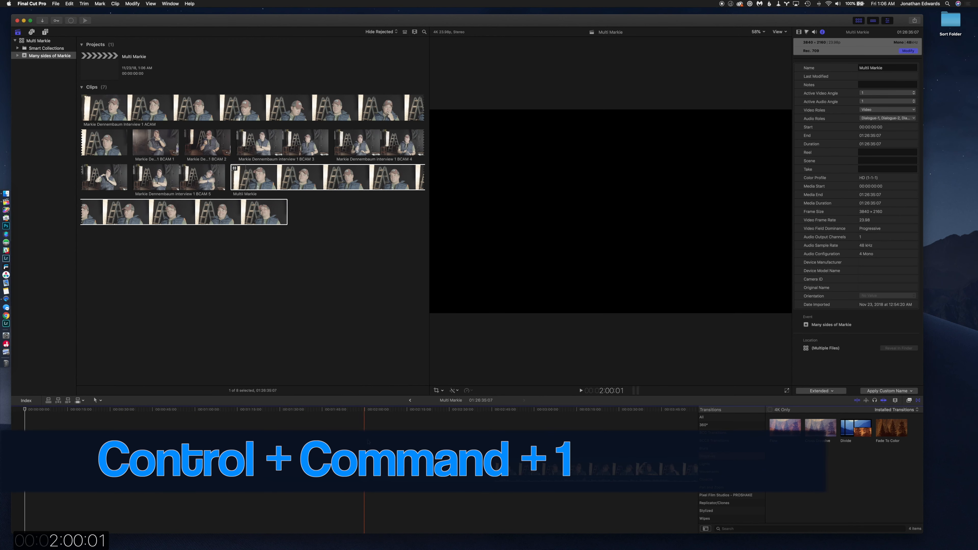
key("ctrl+super+1")
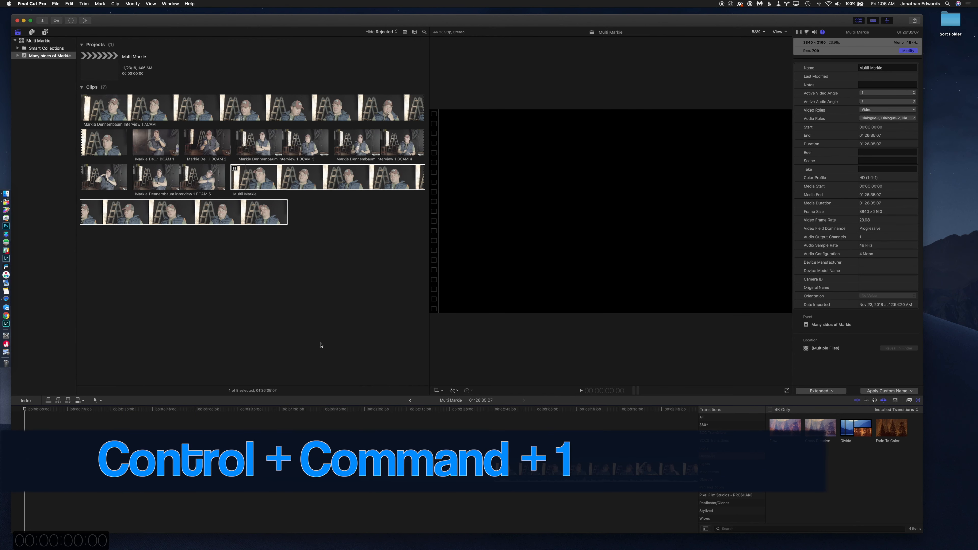
key("ctrl+super+1")
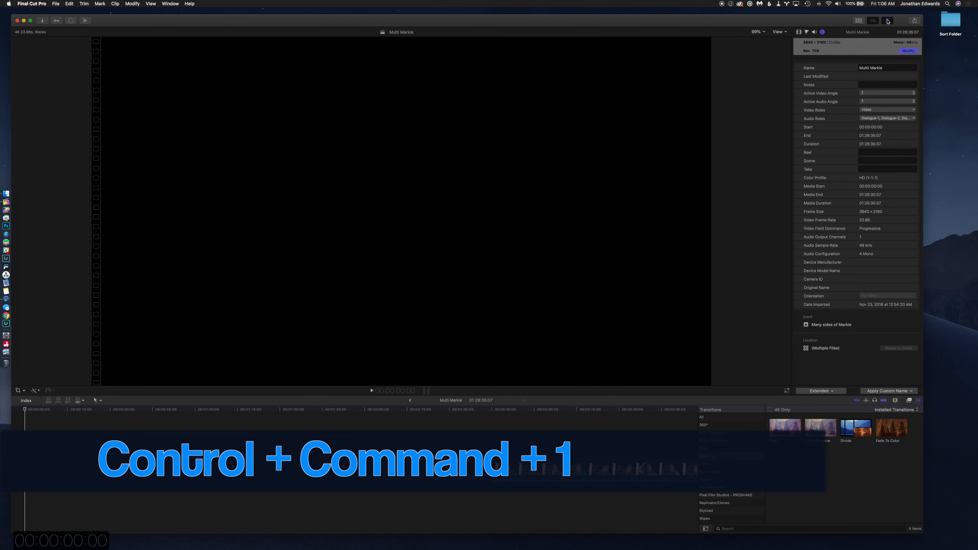
key("super+4")
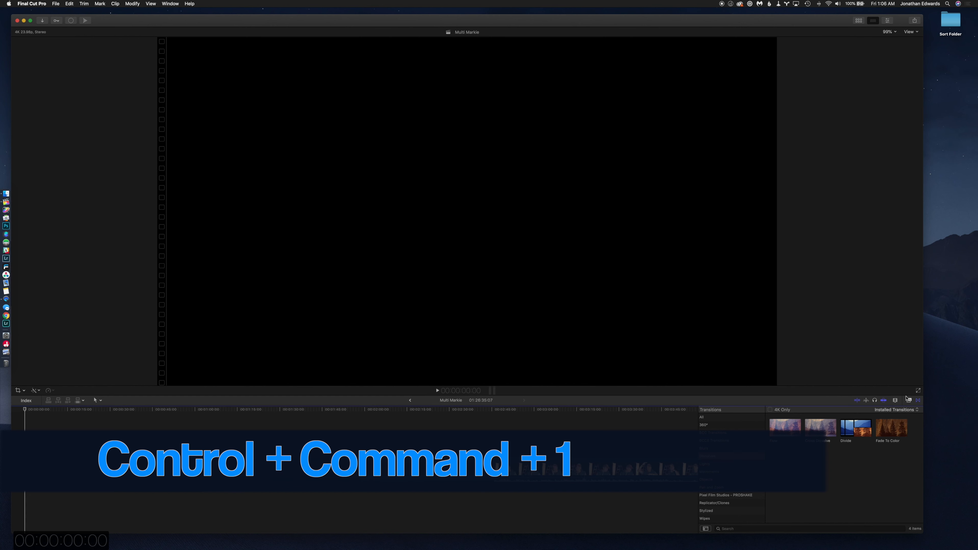
left_click(918, 400)
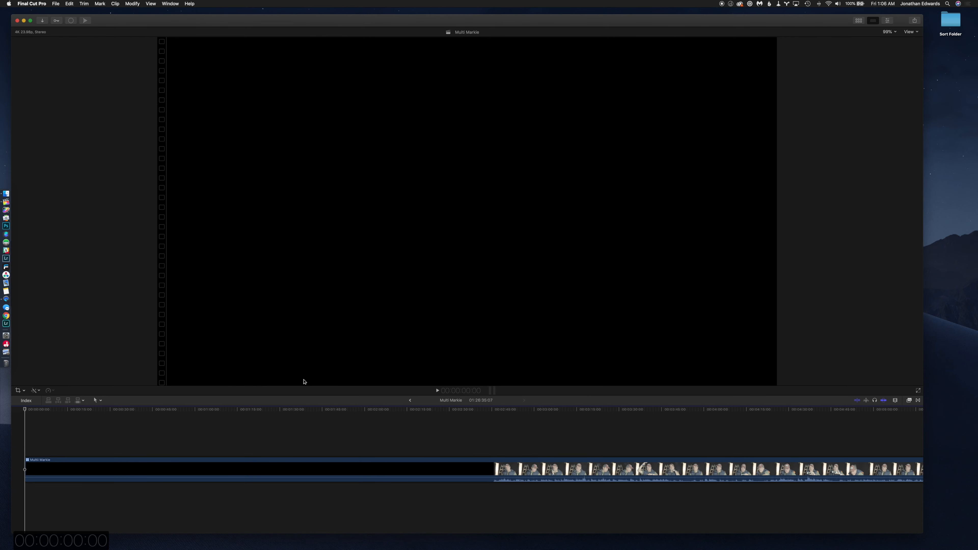
Step: Show the angle viewer and trim both ends of the multicam clip, removing the black opening and shortening it to 04:11:18
key("shift+super+7")
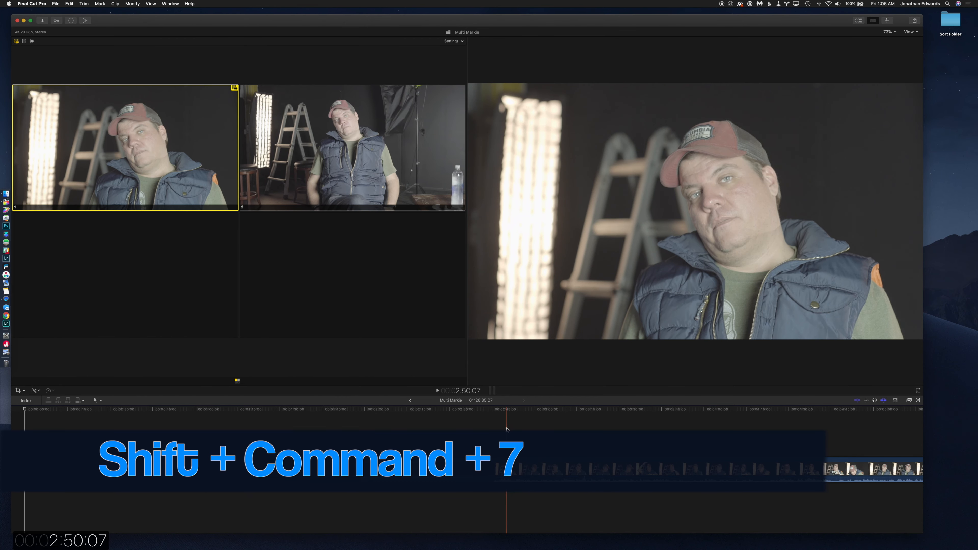
left_click(505, 429)
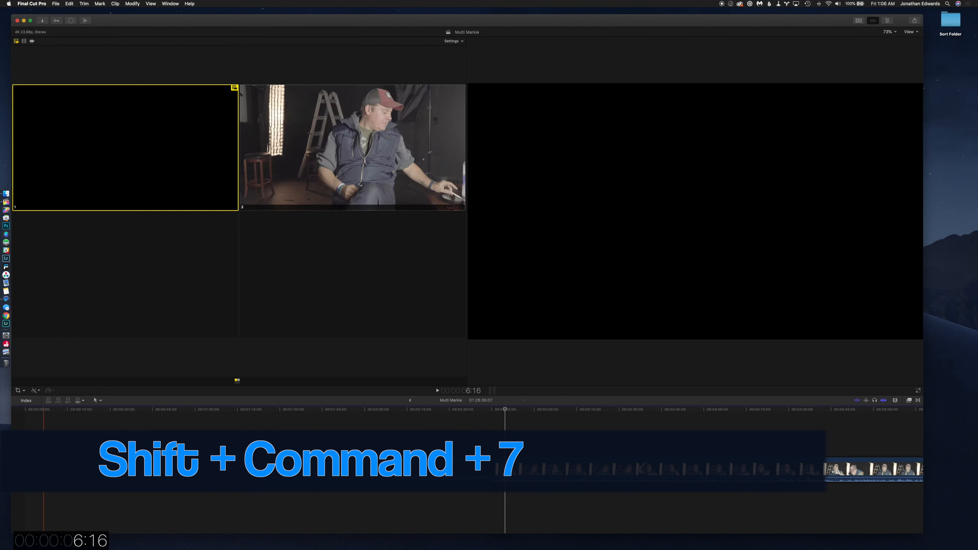
left_click_drag(26, 472, 491, 472)
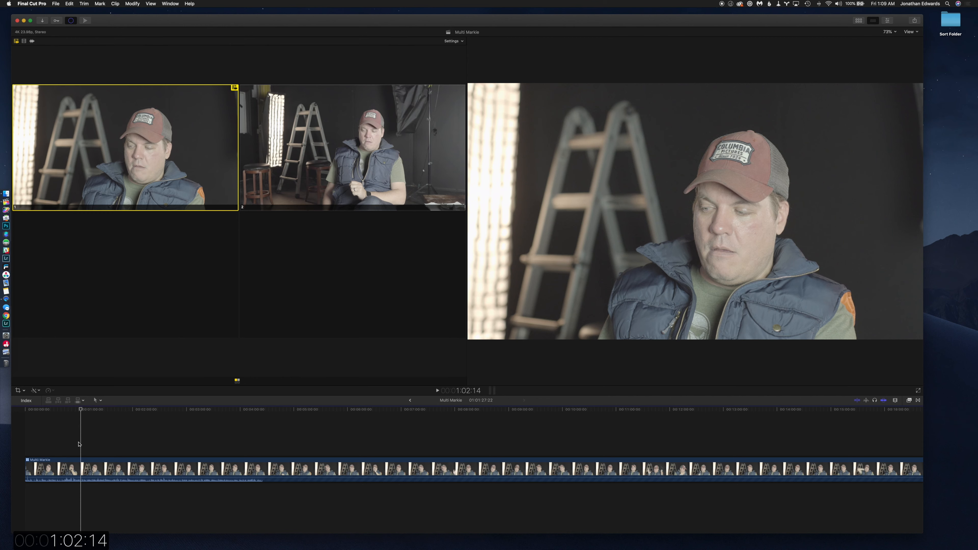
left_click(403, 461)
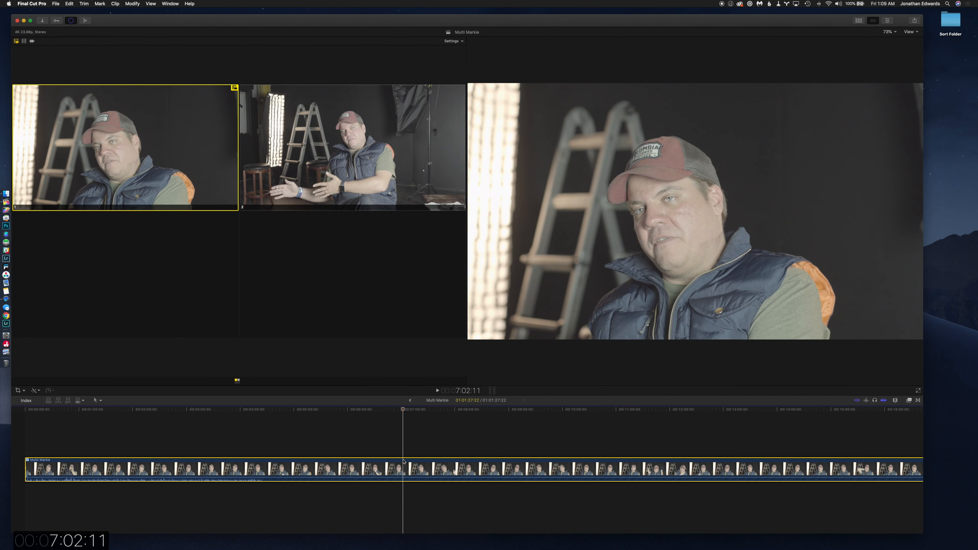
key("alt+]")
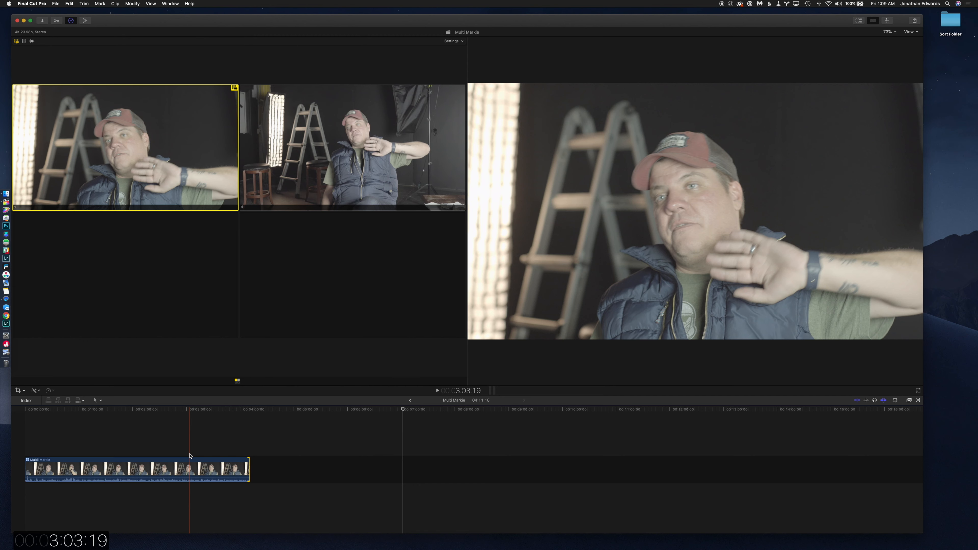
Step: From the start of the clip, use audio-only switching to take the sound from angle 2, and enable video-only switching
left_click(45, 435)
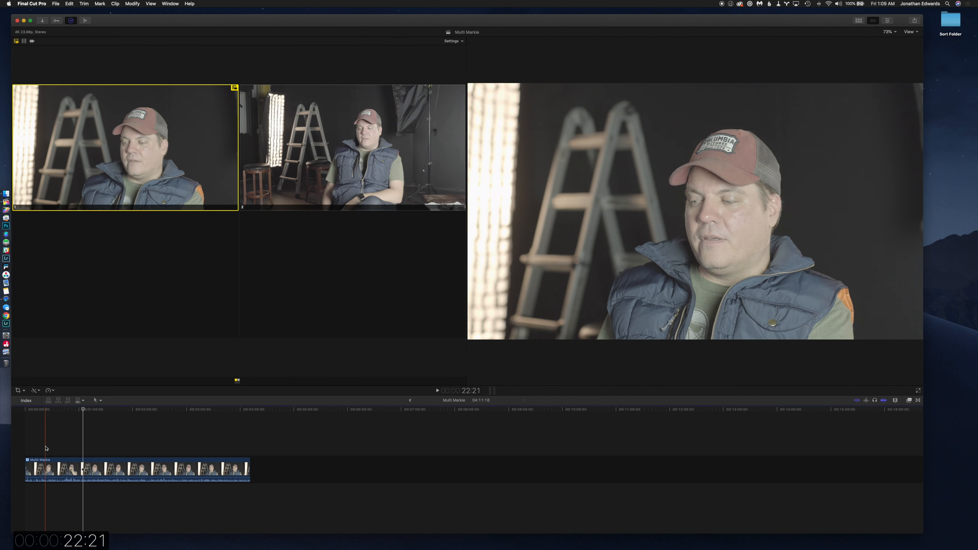
key("Home")
key("space")
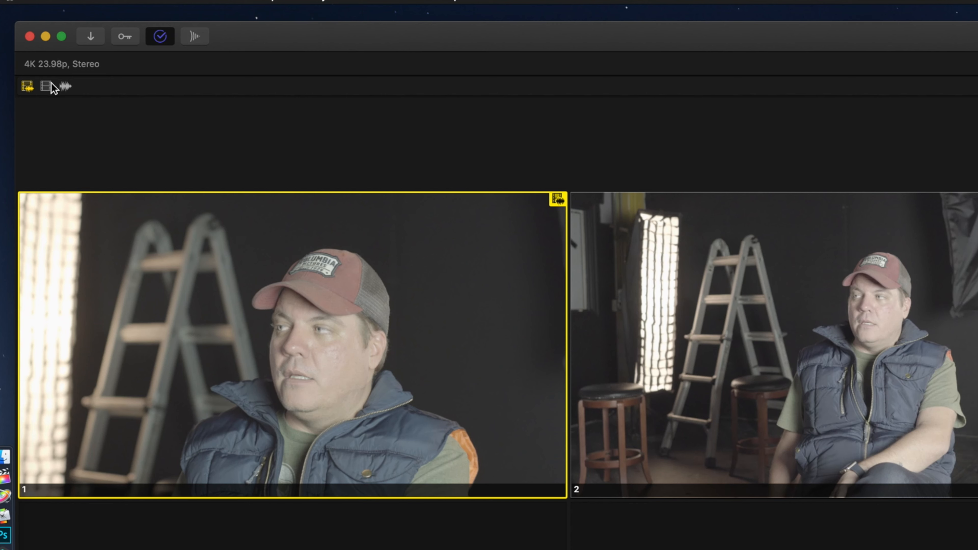
left_click(65, 88)
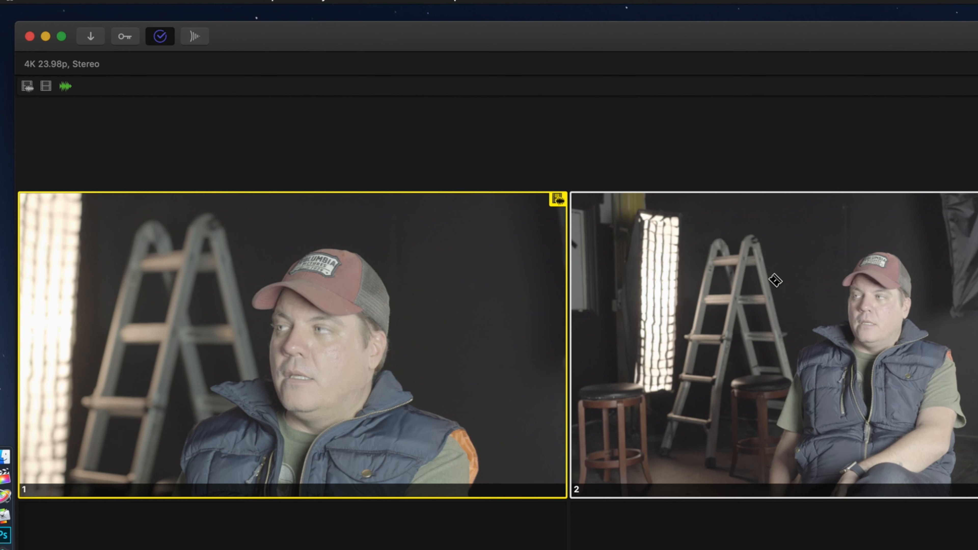
left_click(773, 280)
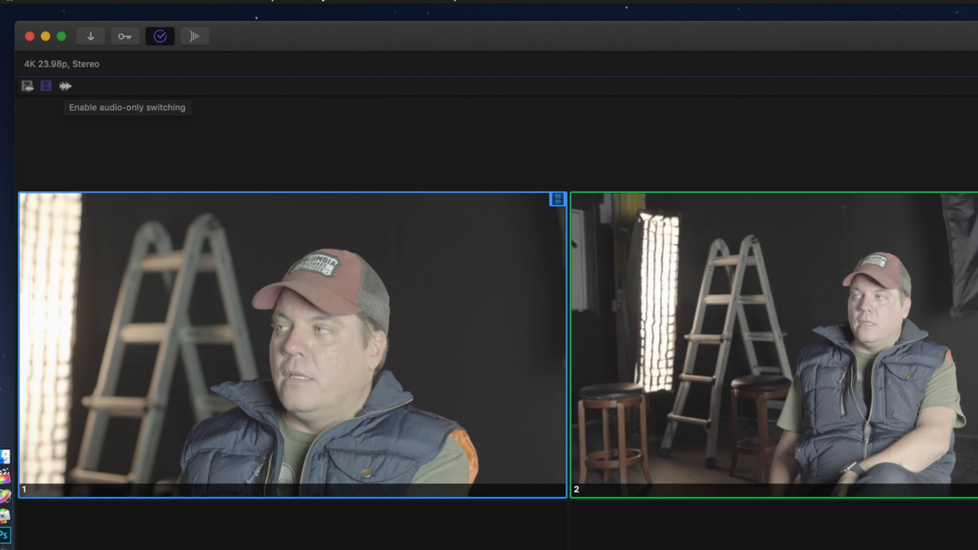
Step: Play the project and cut the picture live to angle 2, back to angle 1, and to angle 2 again
key("space")
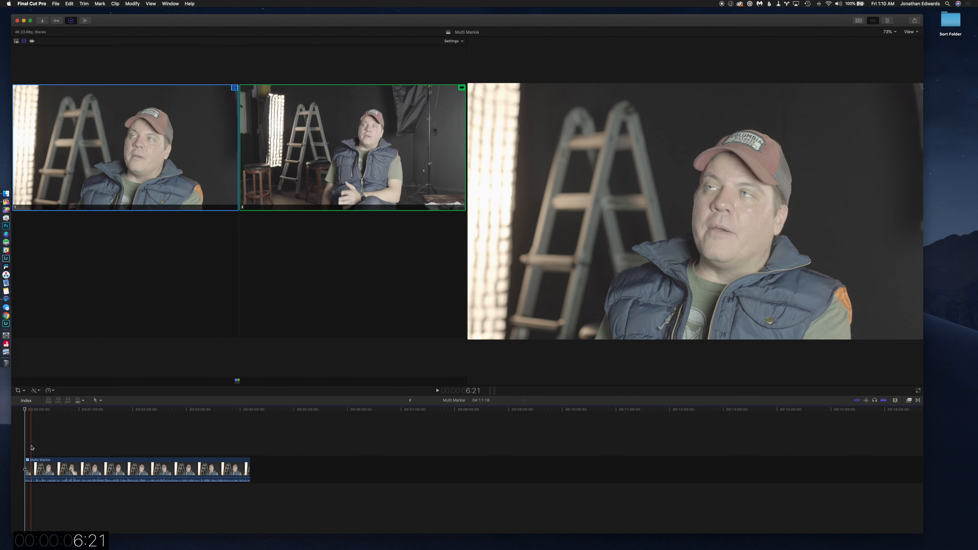
key("space")
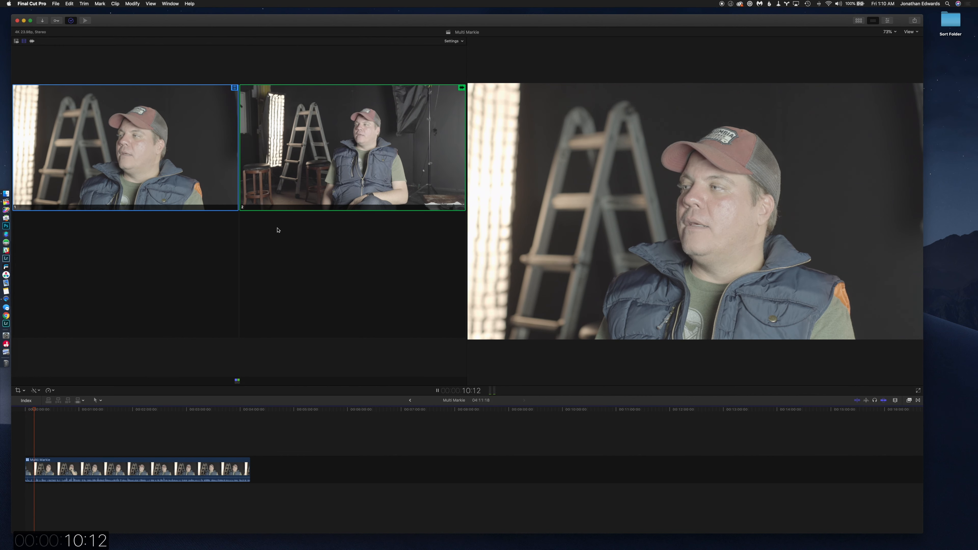
left_click(343, 109)
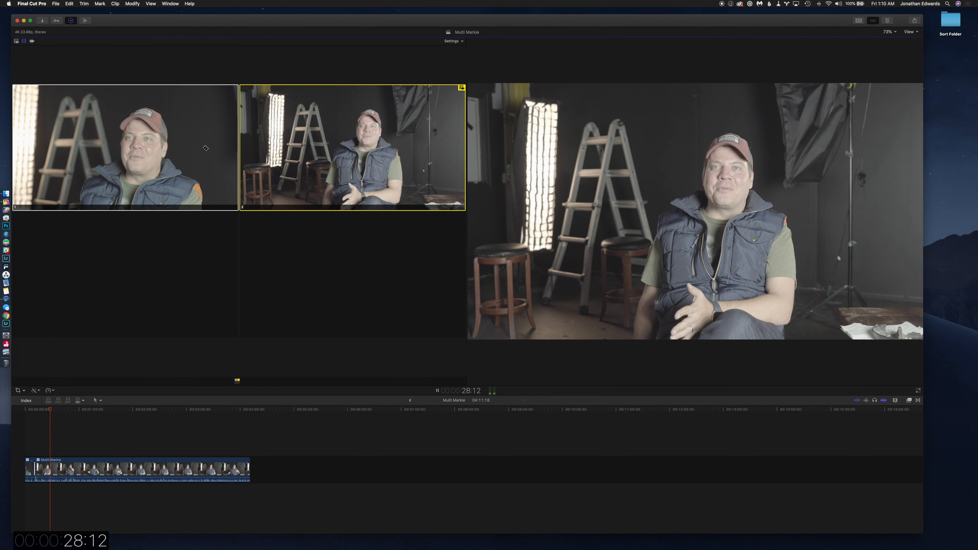
left_click(206, 148)
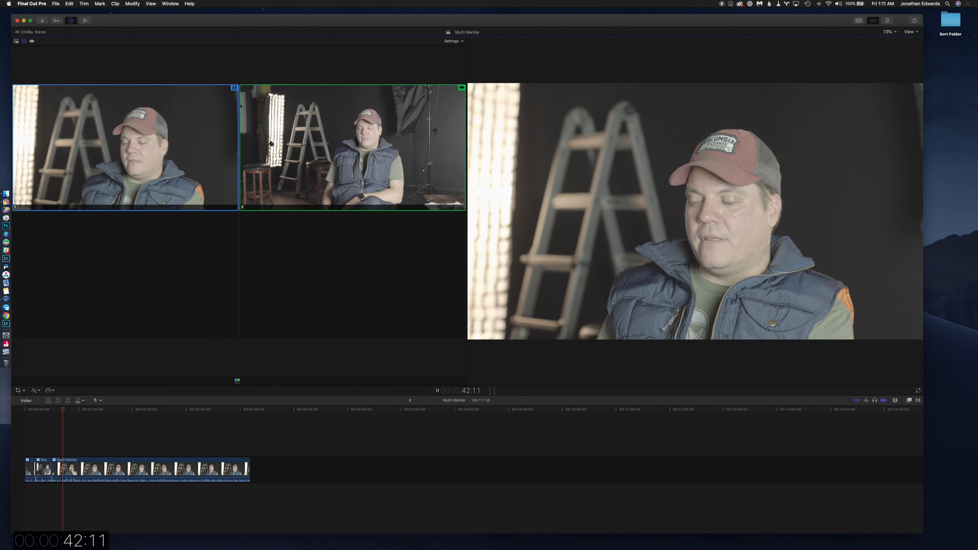
left_click(300, 147)
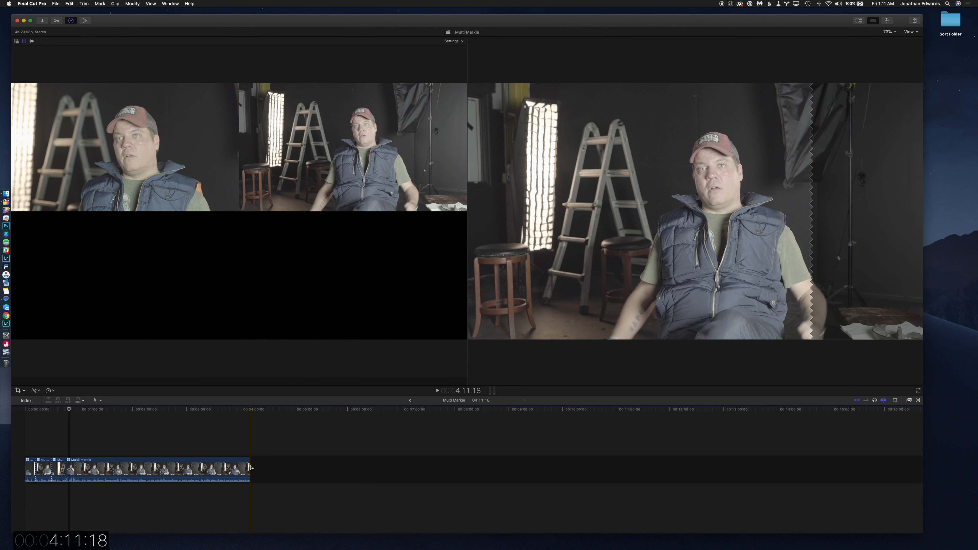
Step: Trim the end of the last multicam segment so the project runs 01:14:03
left_click_drag(248, 468, 91, 467)
left_click(56, 455)
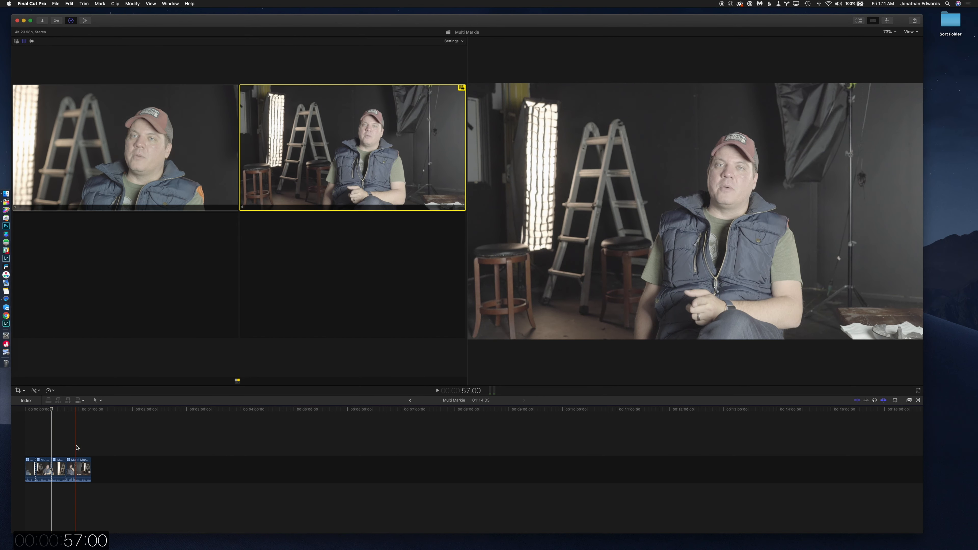
Step: Roll the cut between the last two multicam segments about one second later and play across the edit
left_click(76, 448)
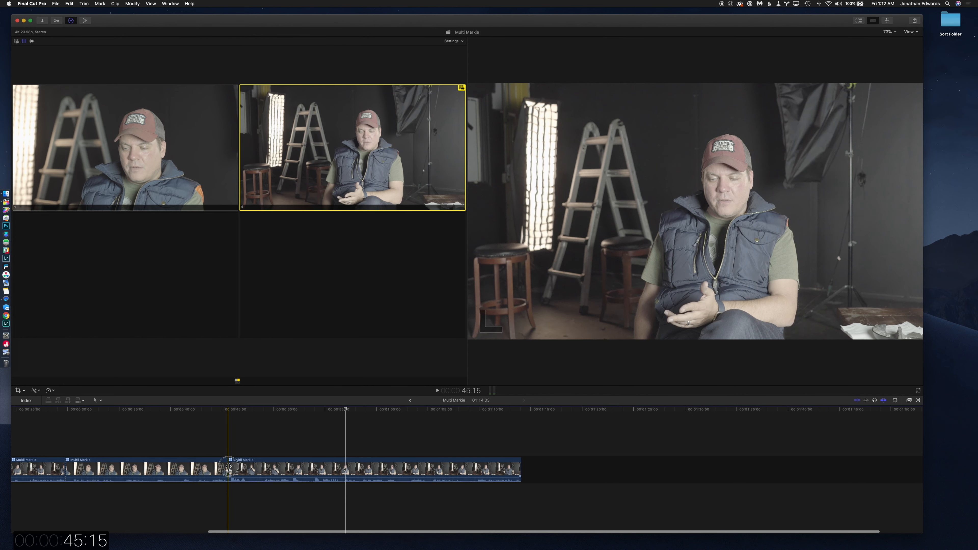
mouse_move(228, 468)
left_mouse_down()
mouse_move(194, 468)
mouse_move(275, 468)
mouse_move(181, 468)
mouse_move(253, 468)
mouse_move(236, 468)
left_mouse_up()
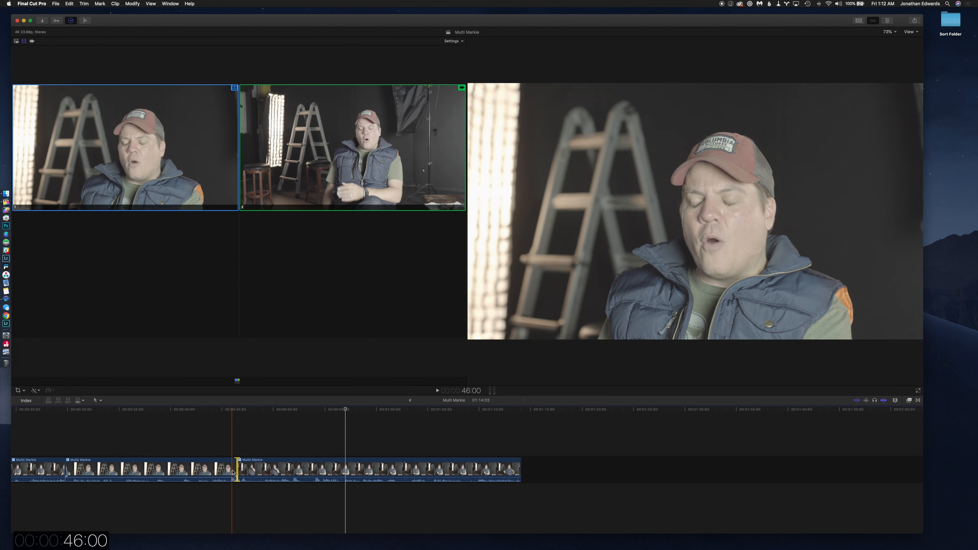
key("space")
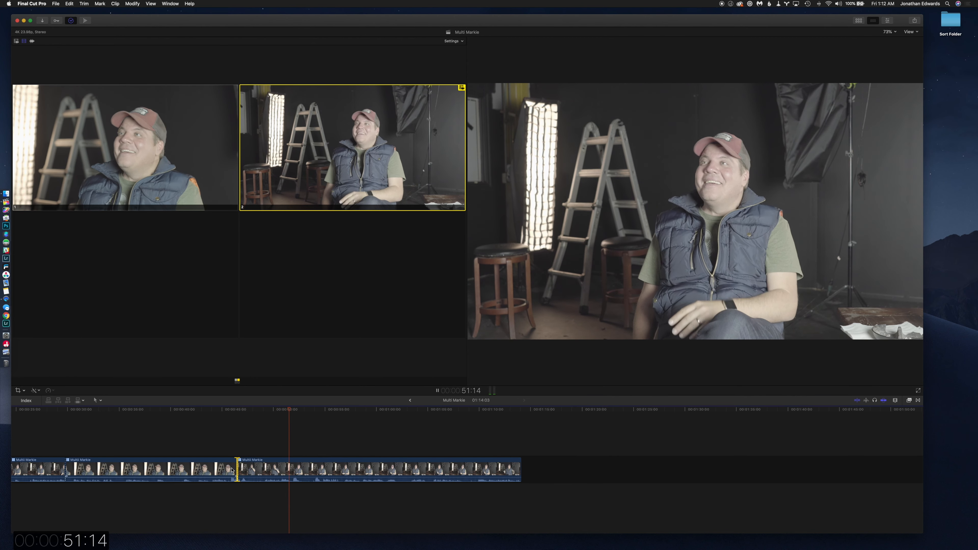
key("space")
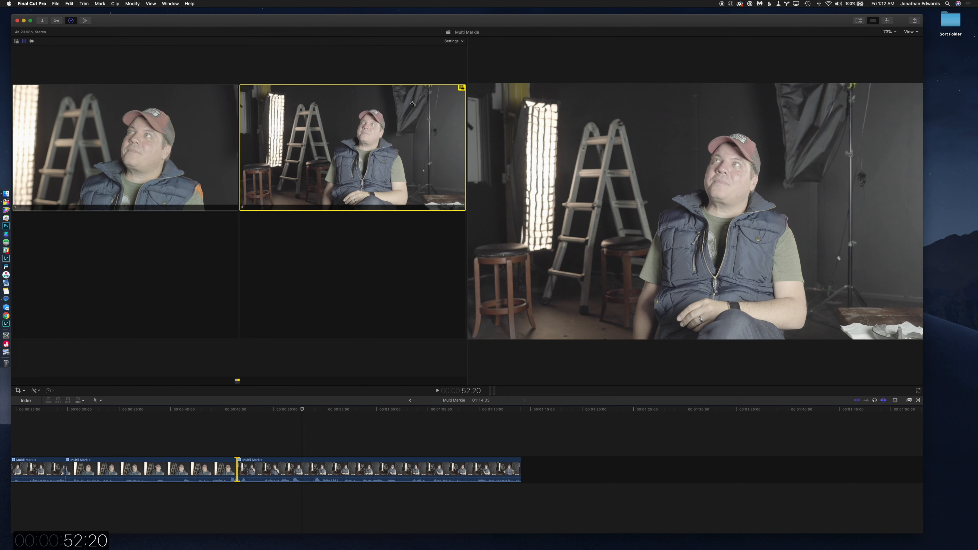
Step: Switch the angle viewer's display to 16 angles, and set it to 2 angles
left_click(460, 41)
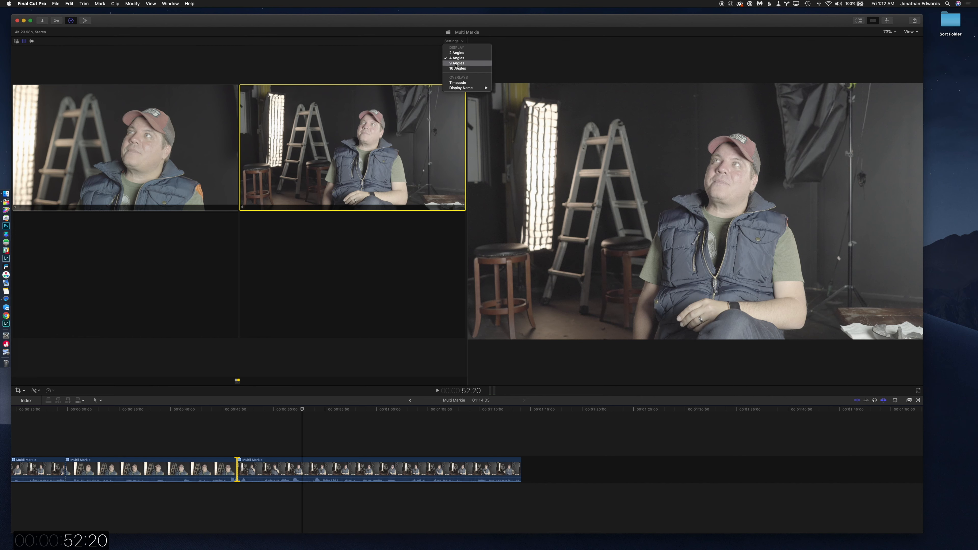
left_click(454, 72)
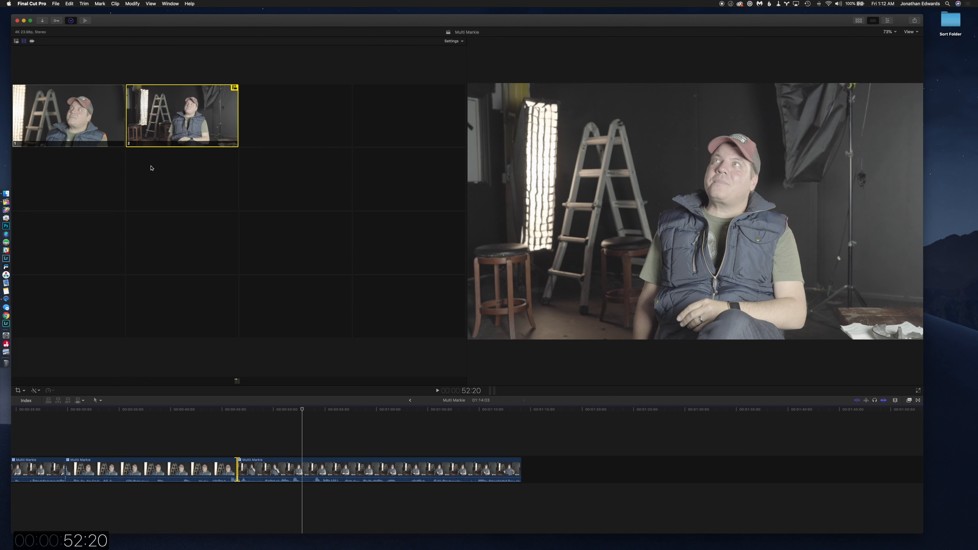
left_click(448, 42)
left_click(454, 53)
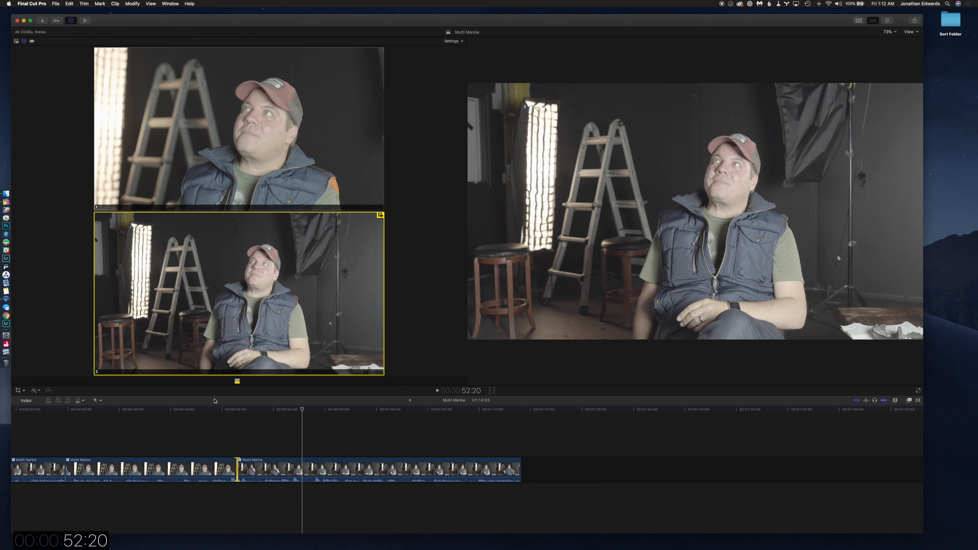